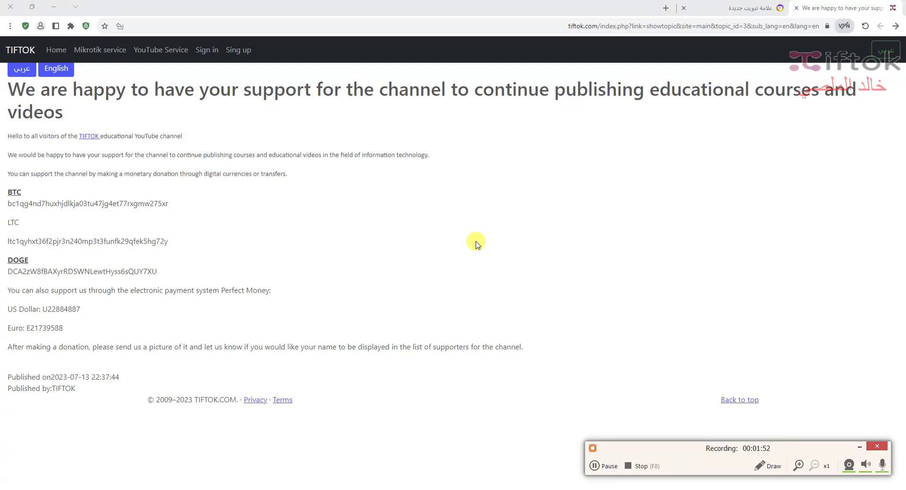
Show User Manager's list of 43 RADIUS attributes and start a new attribute entry.
left_click(882, 465)
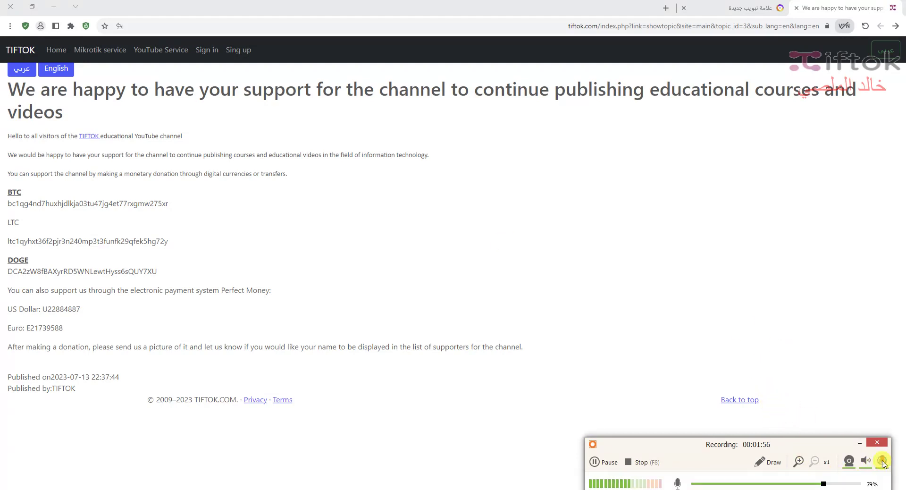
left_click(677, 483)
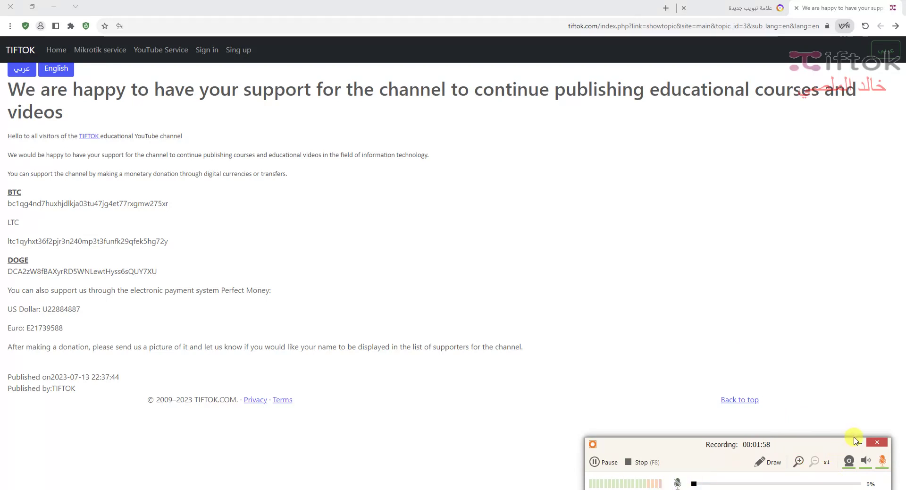
left_click(856, 441)
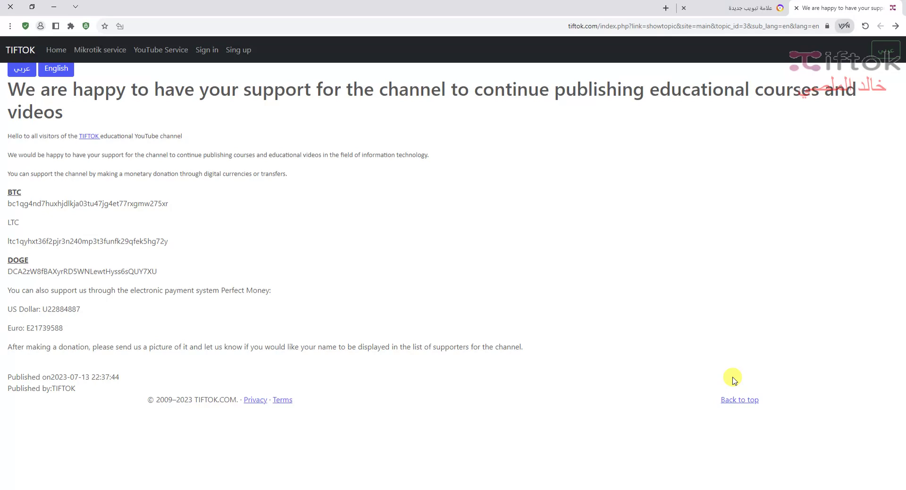
left_click(635, 489)
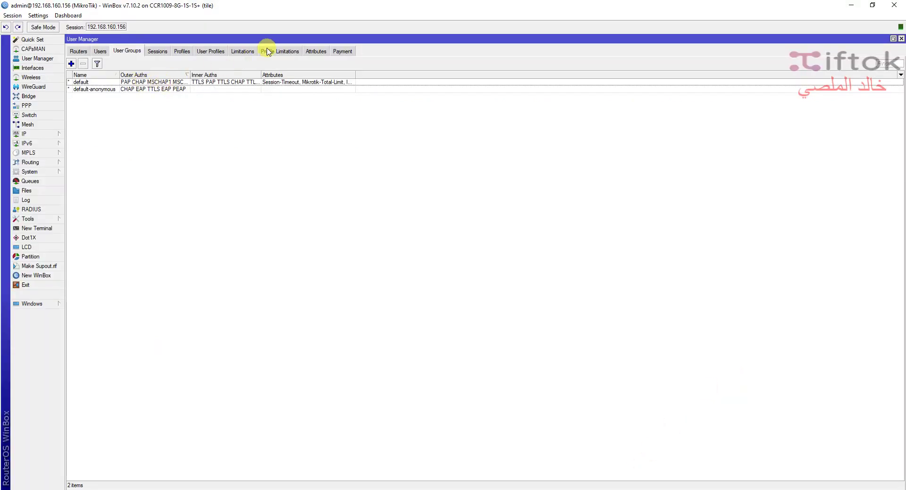
left_click(322, 52)
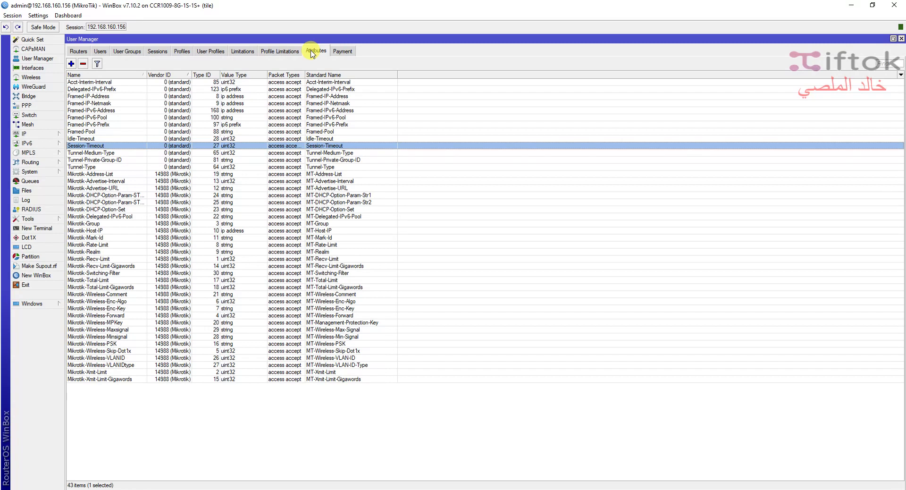
left_click(72, 63)
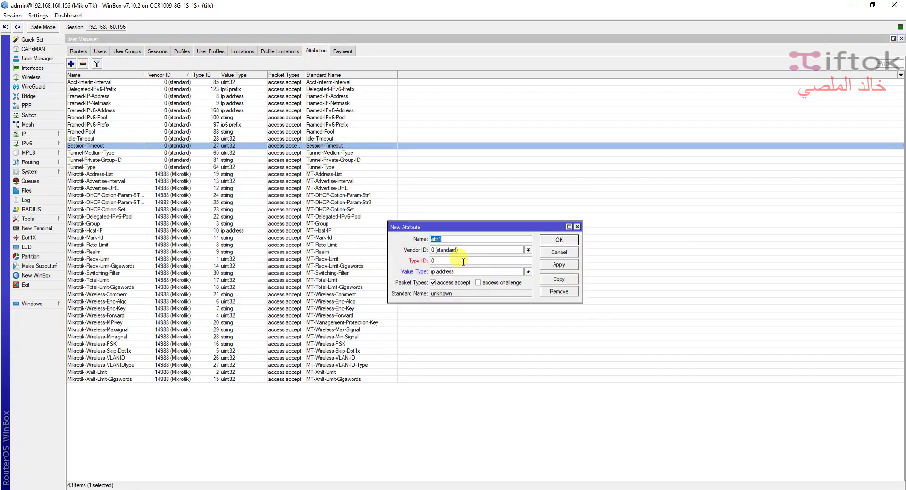
Review the new attribute's Value Type and Vendor ID choices, then cancel it without saving.
left_click(484, 272)
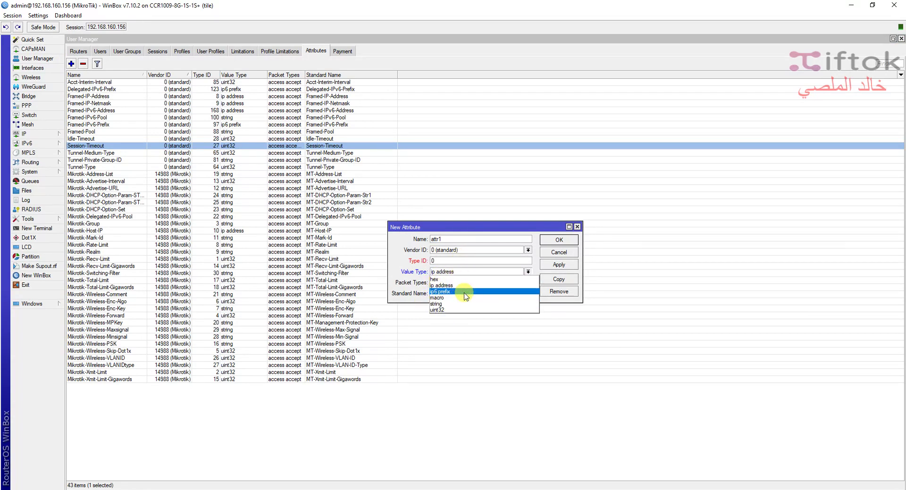
left_click(400, 276)
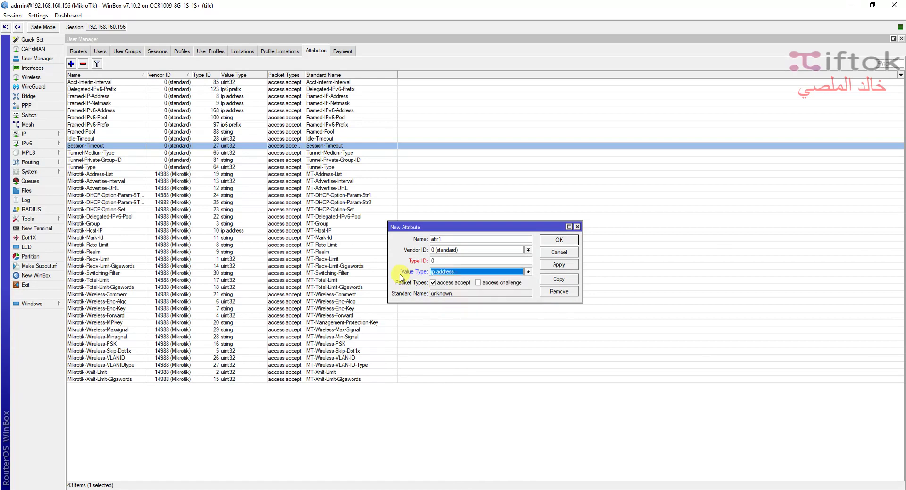
left_click(528, 250)
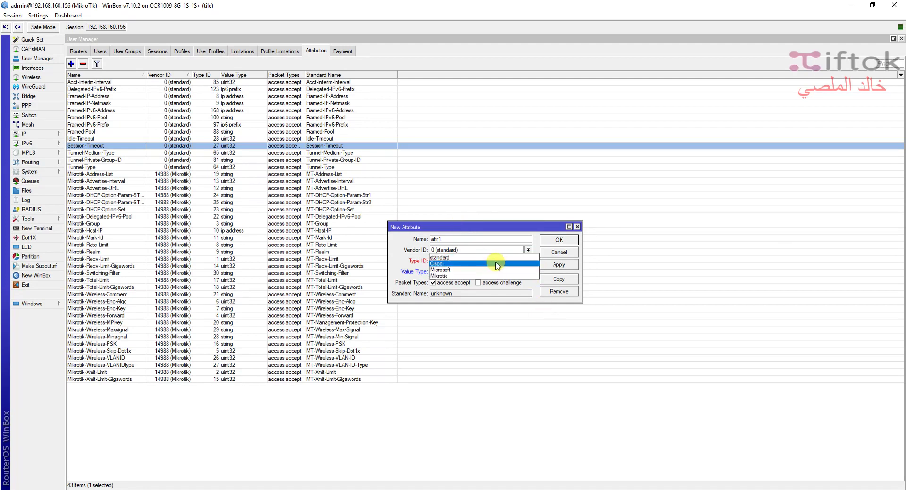
left_click(472, 250)
left_click(465, 238)
left_click_drag(465, 238, 414, 240)
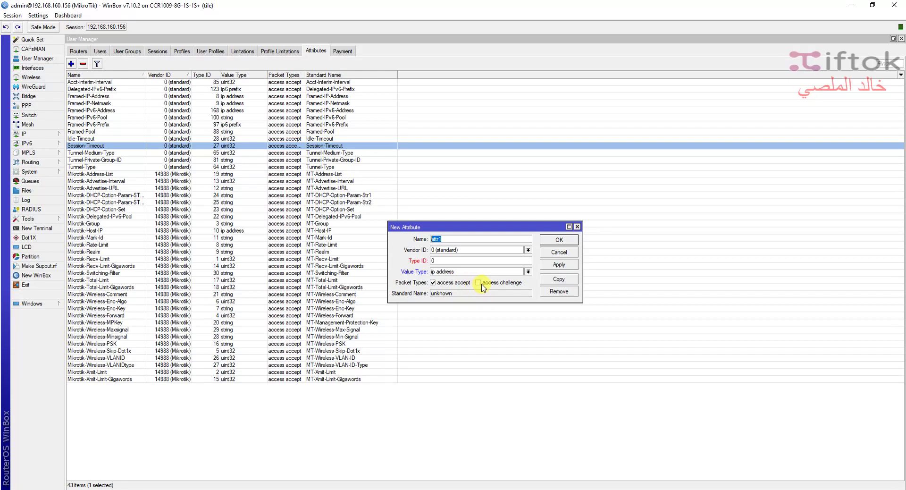
left_click(563, 258)
left_click(559, 252)
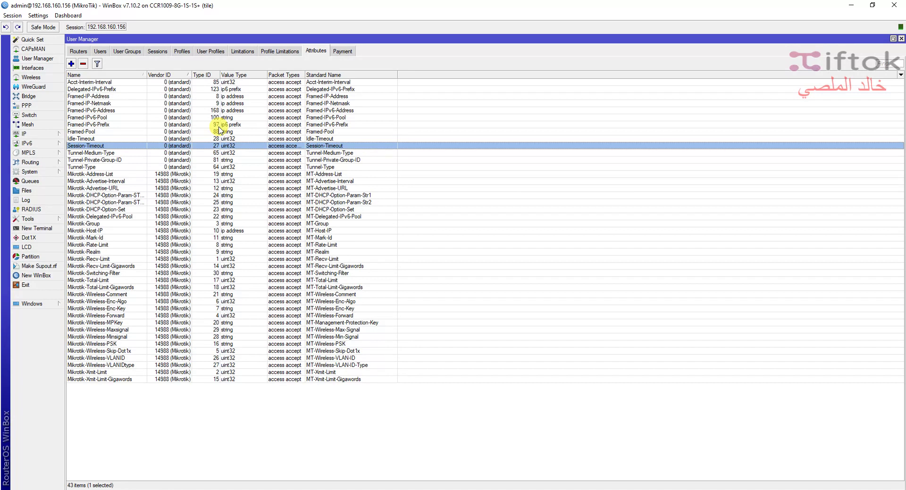
left_click(110, 140)
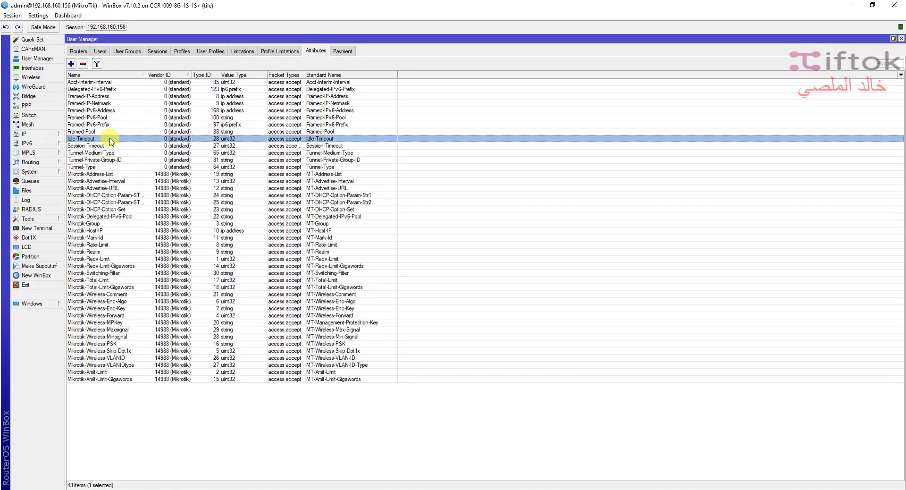
left_click(110, 146)
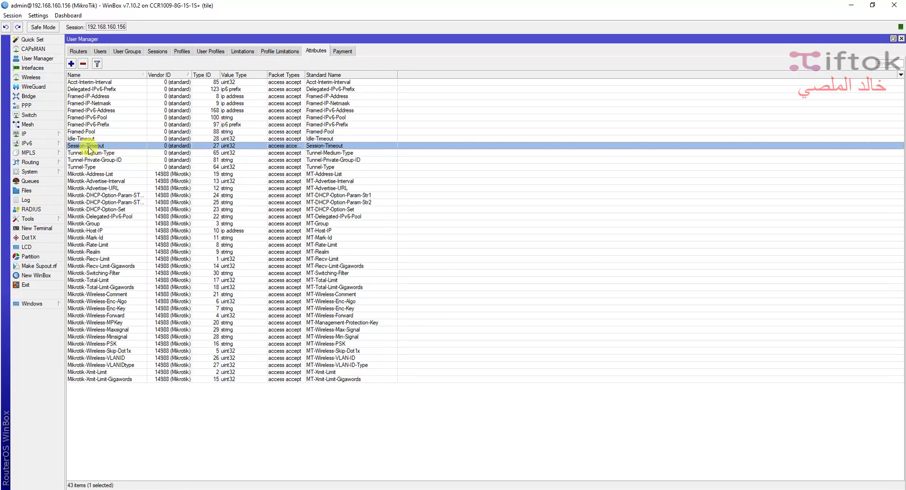
double_click(97, 147)
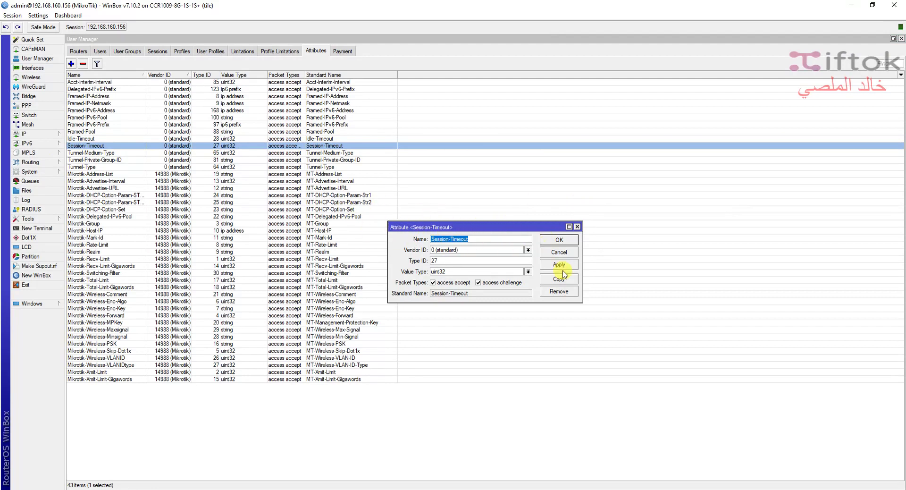
left_click(559, 253)
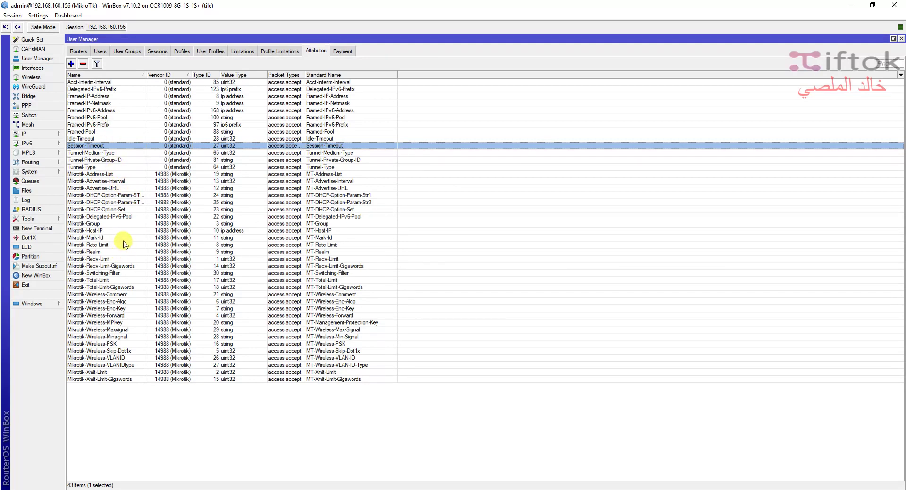
left_click(124, 280)
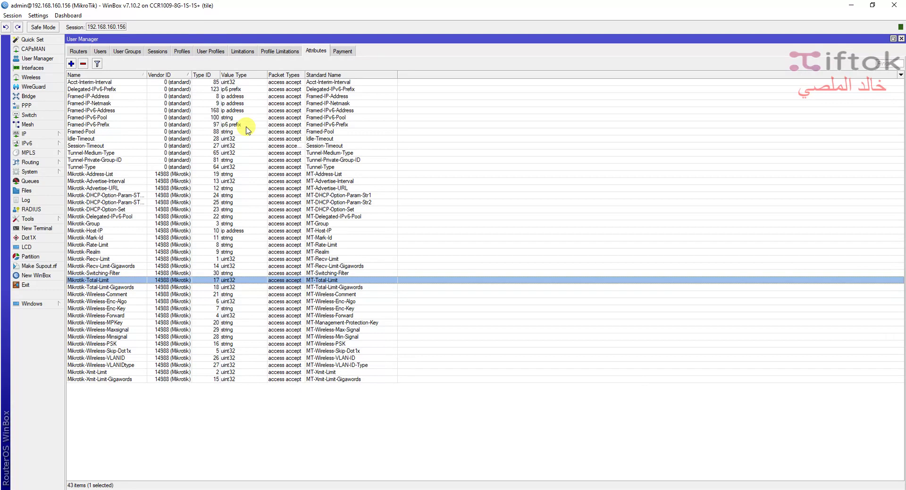
left_click(98, 83)
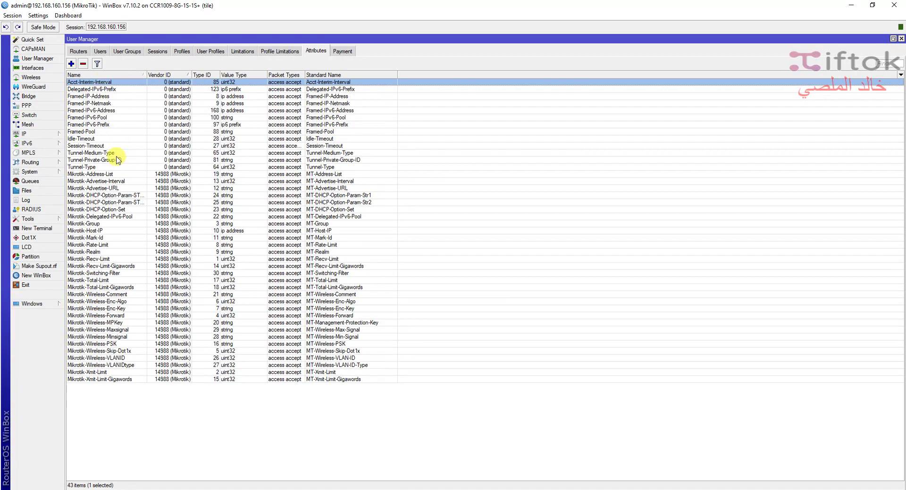
left_click(113, 280, "ctrl")
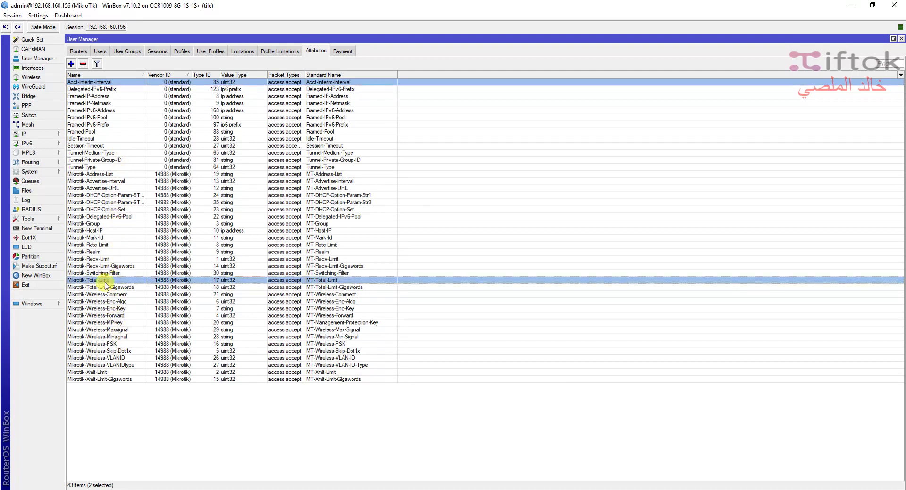
left_click(105, 146, "ctrl")
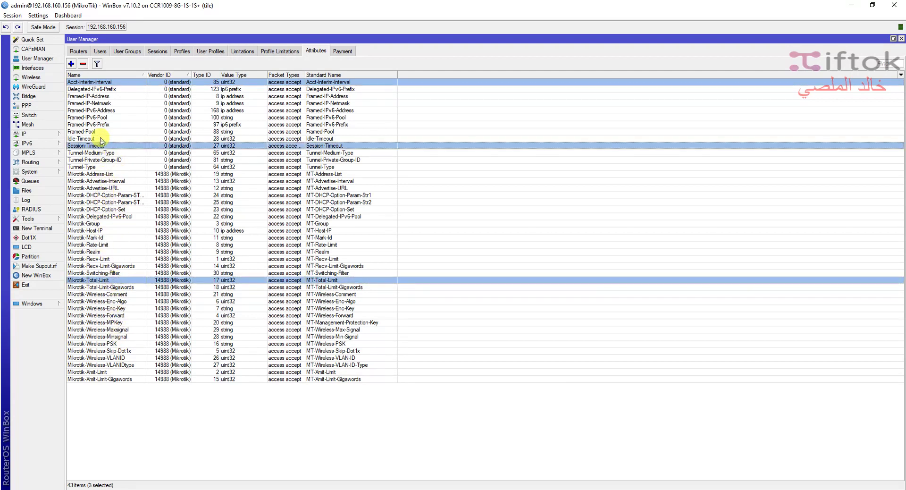
left_click(115, 140, "ctrl")
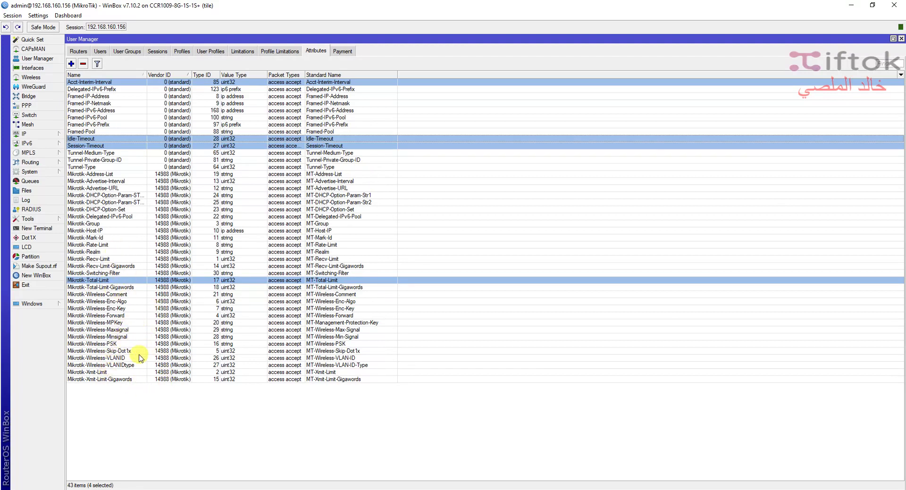
left_click(121, 345)
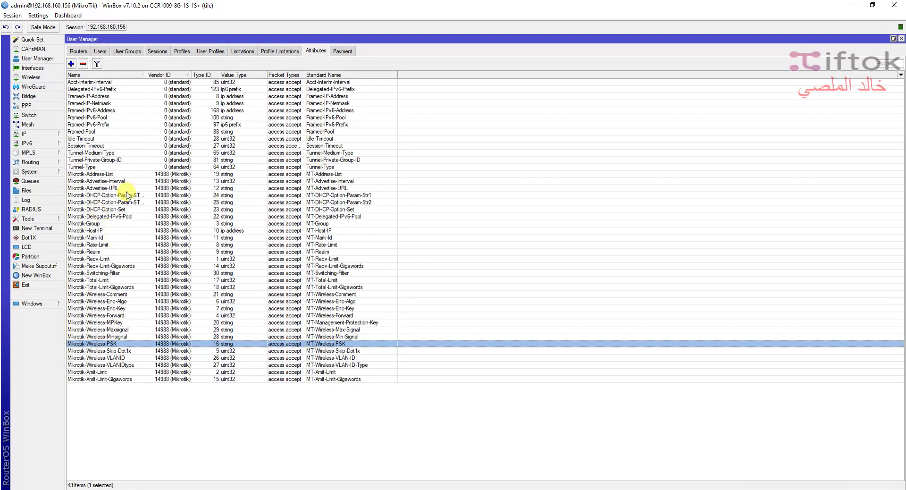
left_click(109, 175)
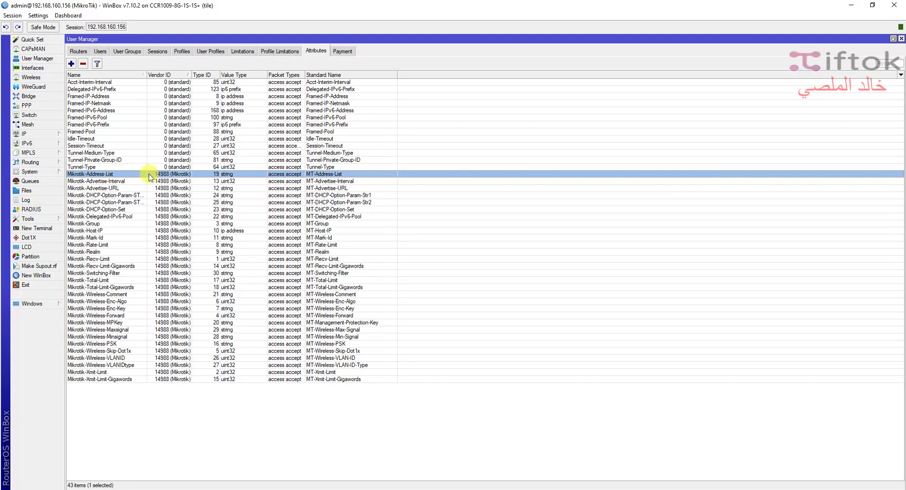
left_click(120, 189)
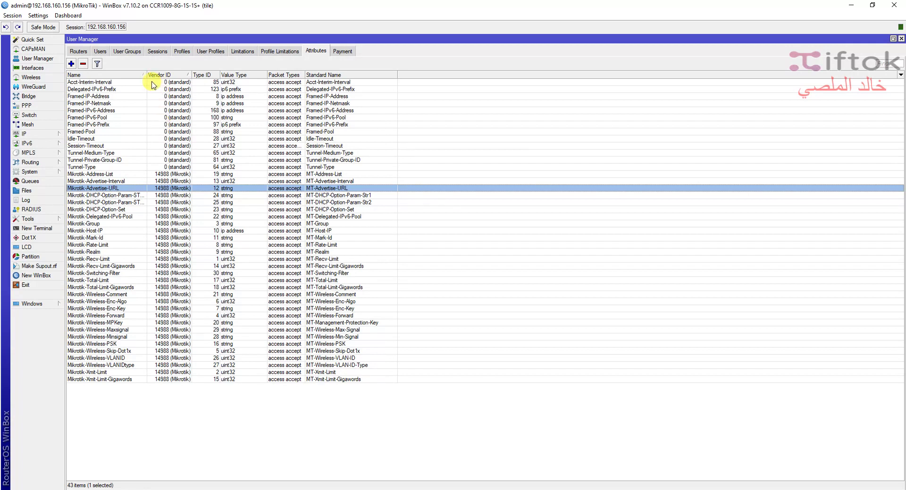
left_click(52, 135)
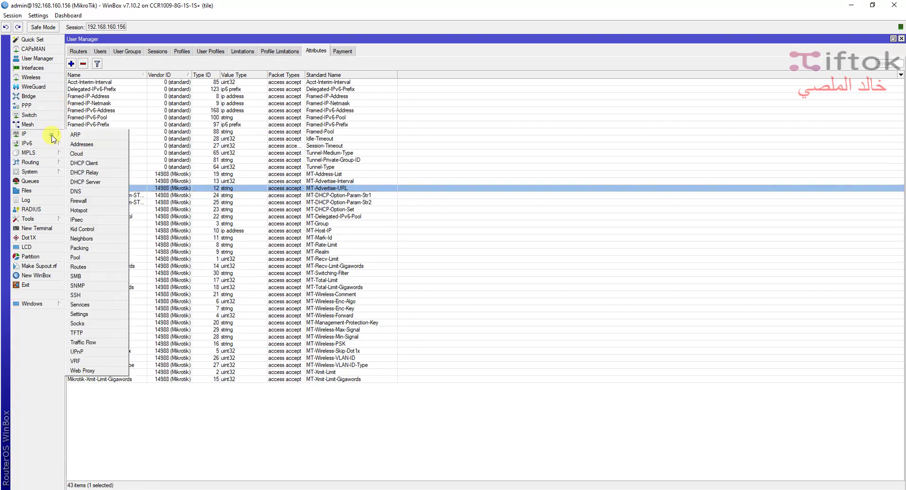
left_click(222, 189)
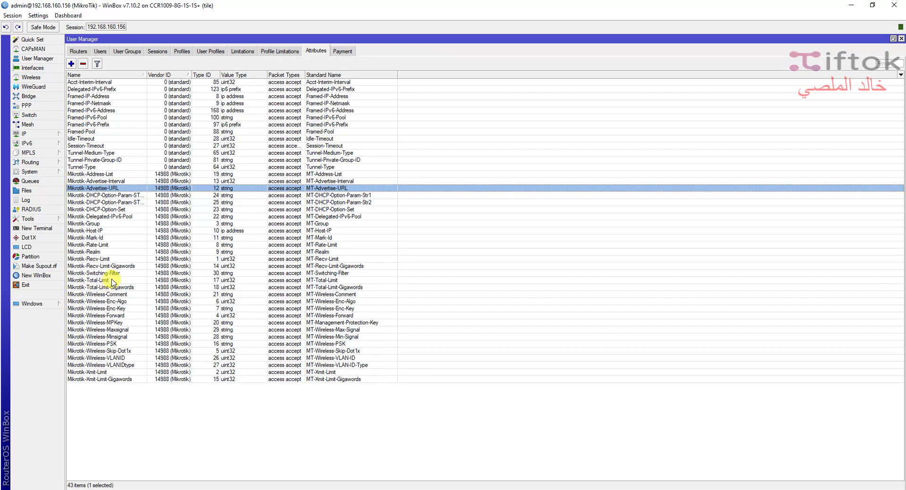
left_click(134, 146)
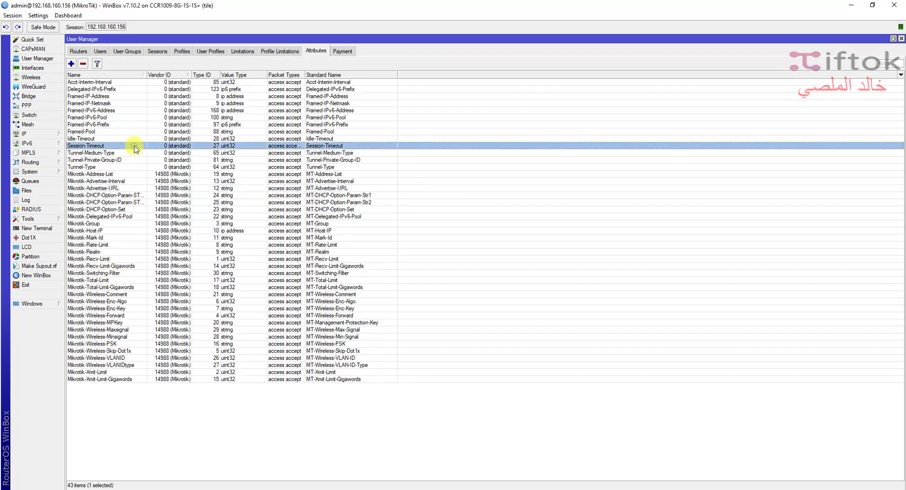
Open the default user group's settings from the User Groups list.
left_click(137, 51)
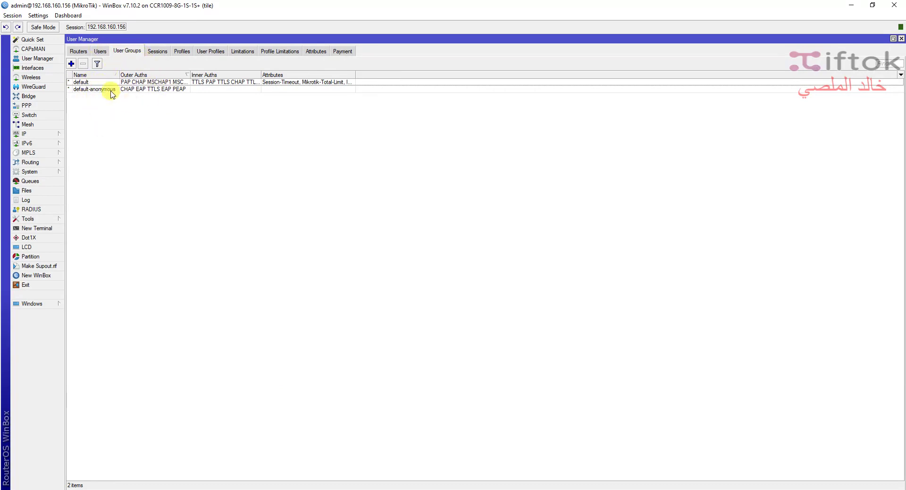
double_click(126, 82)
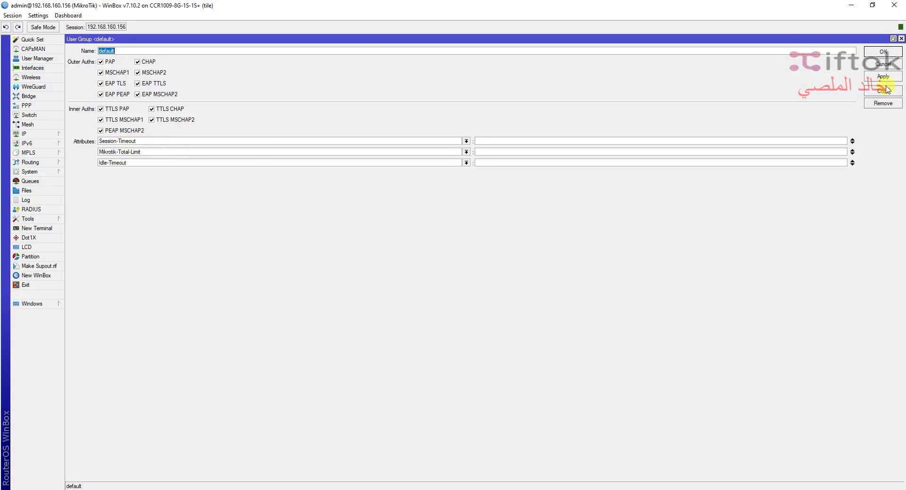
Close the default group's settings unchanged and select the default-anonymous group.
left_click(880, 65)
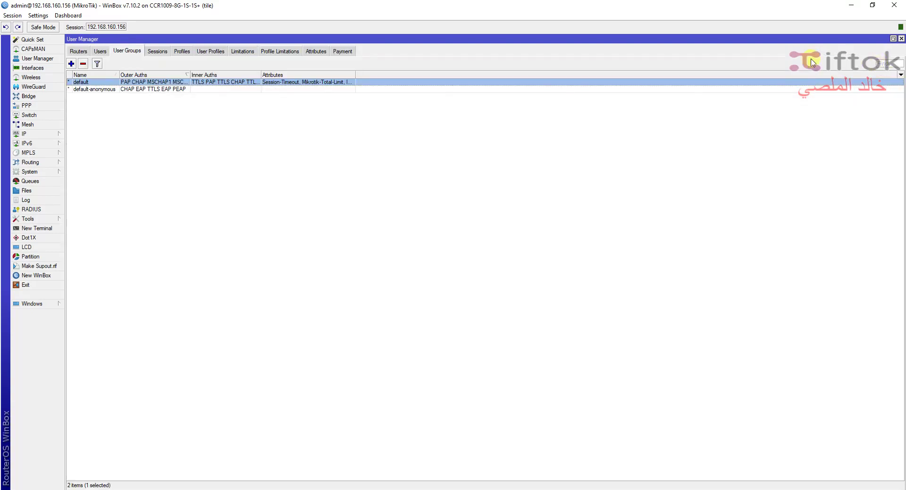
left_click(96, 90)
Create a new user group named MYFREEGROUPS with all eight outer auth methods enabled.
left_click(71, 63)
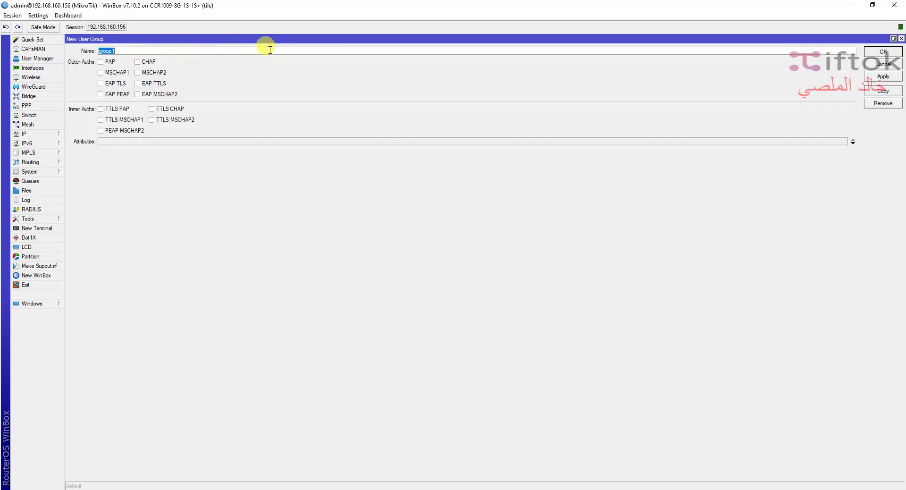
type("MYFREEGROUPS")
left_click(150, 62)
left_click(152, 72)
left_click(151, 84)
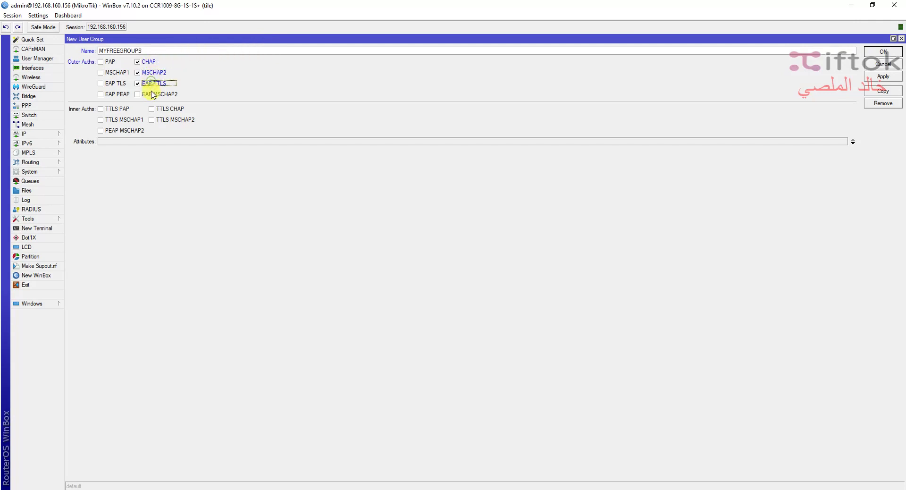
left_click(152, 94)
left_click(107, 94)
left_click(106, 83)
left_click(107, 72)
left_click(109, 62)
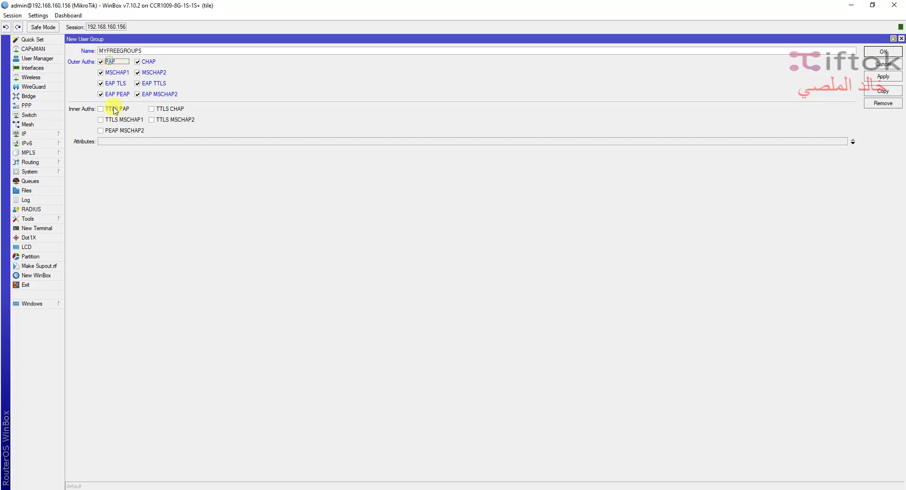
Enable all five inner auth methods and add a first attribute row.
left_click(115, 109)
left_click(119, 120)
left_click(123, 130)
left_click(158, 119)
left_click(164, 109)
left_click(167, 141)
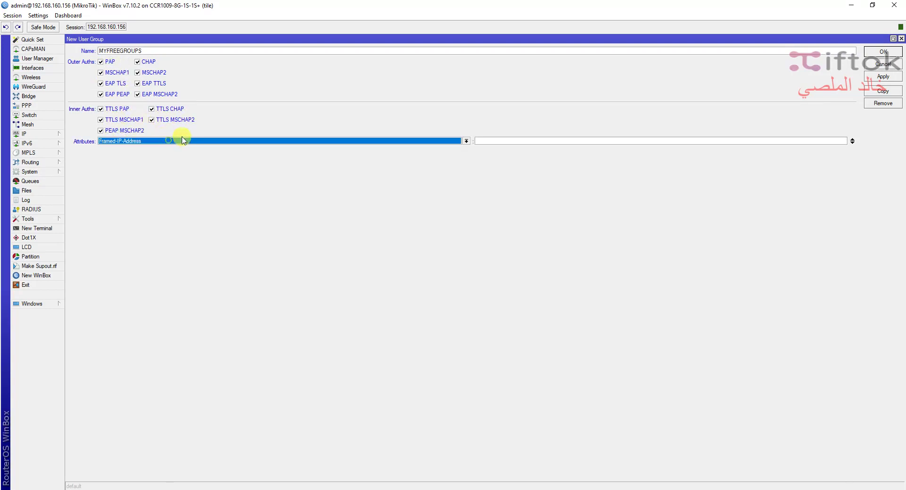
Set attribute Mikrotik-Address-List to FREE and add a Mikrotik-Total-Limit attribute row.
left_click(442, 141)
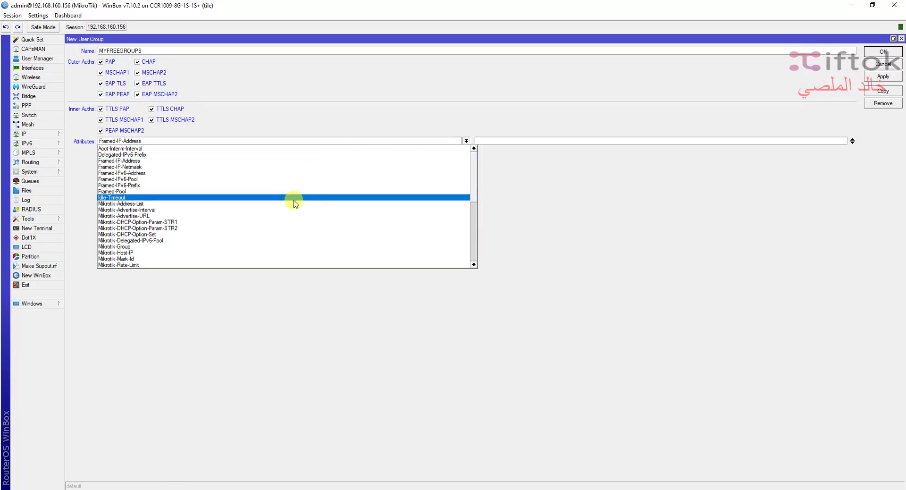
left_click(291, 204)
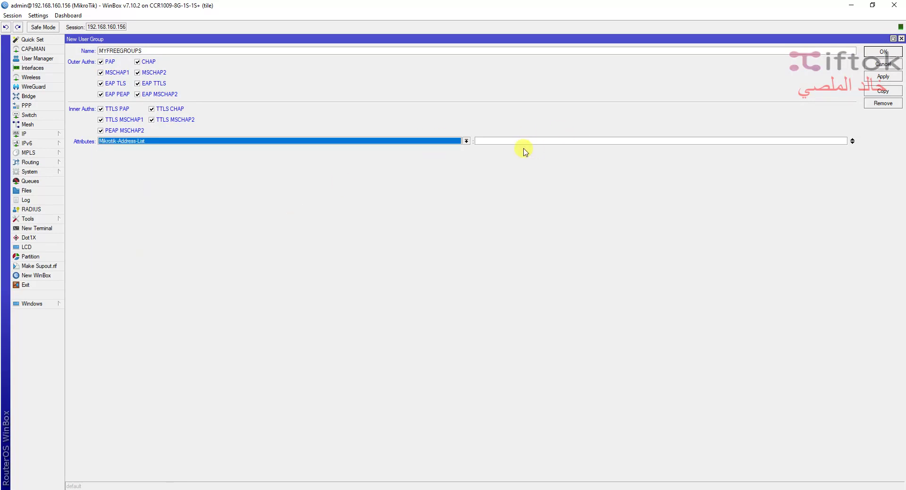
left_click(524, 141)
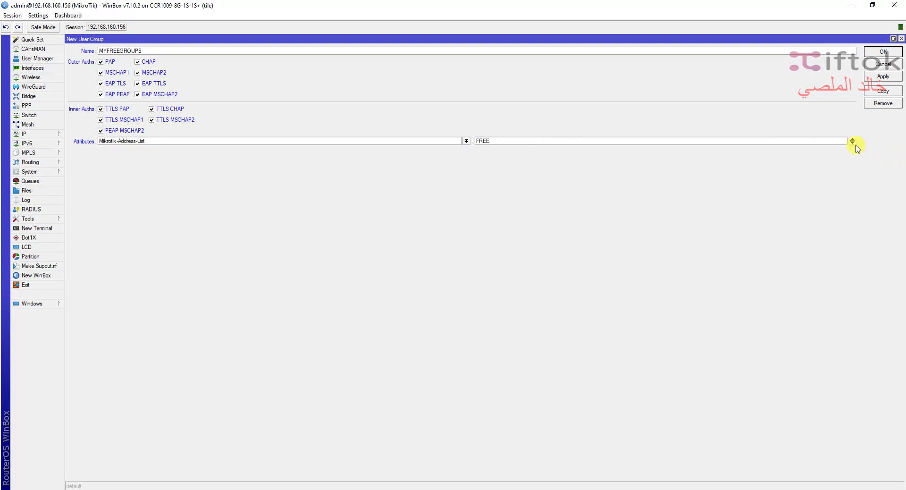
left_click(852, 142)
left_click(353, 152)
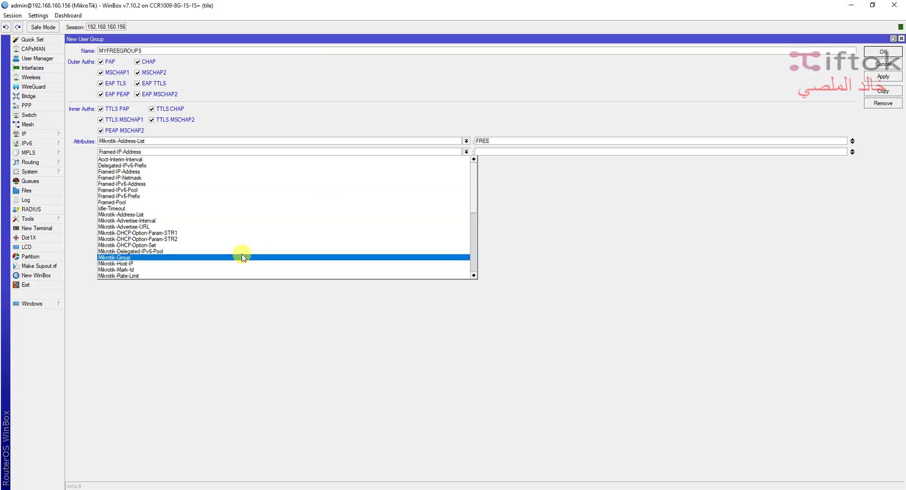
left_click_drag(473, 183, 466, 217)
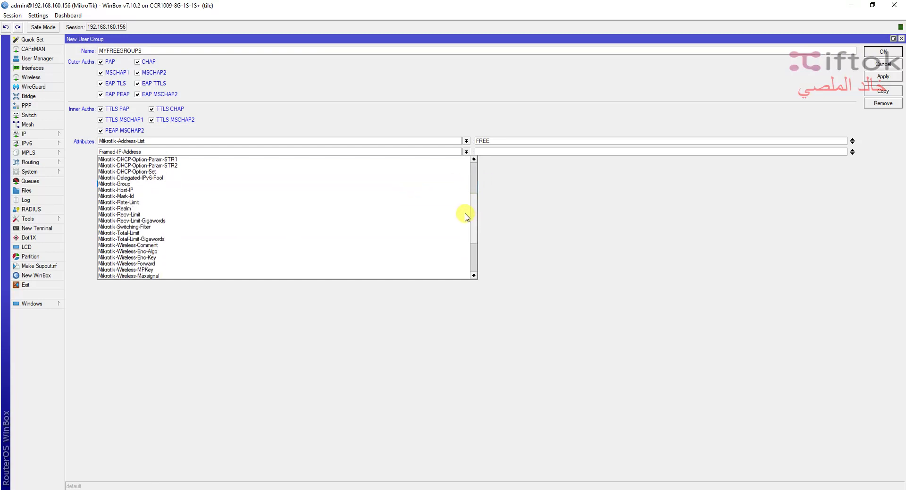
left_click(334, 233)
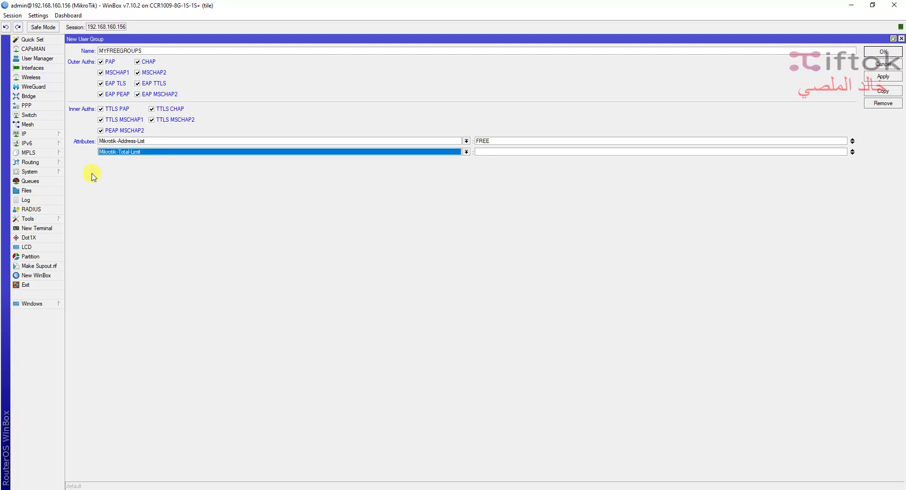
Add Acct-Interim-Interval with value 00:01:00 and apply the MYFREEGROUPS group.
left_click(852, 154)
left_click(434, 165)
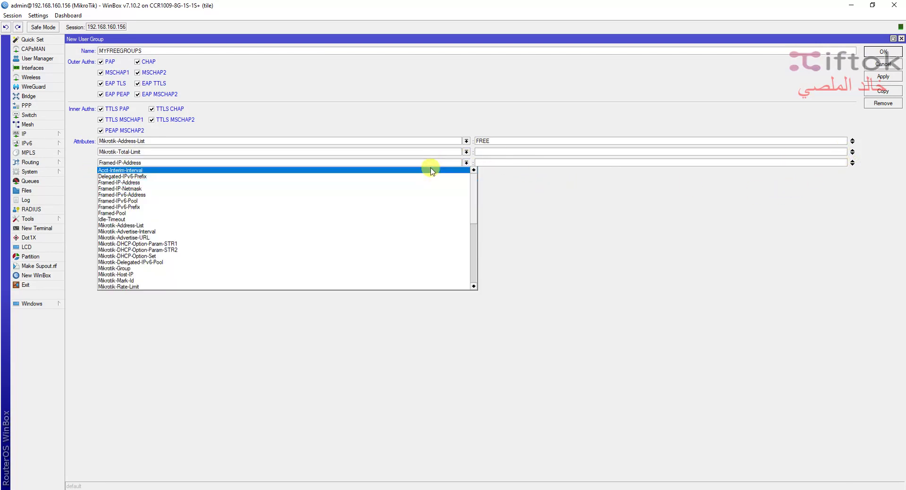
left_click(408, 173)
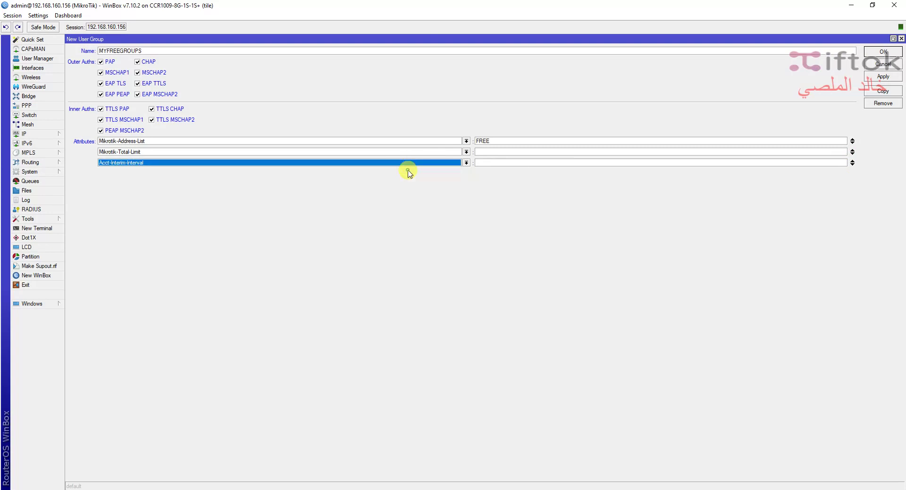
left_click(577, 163)
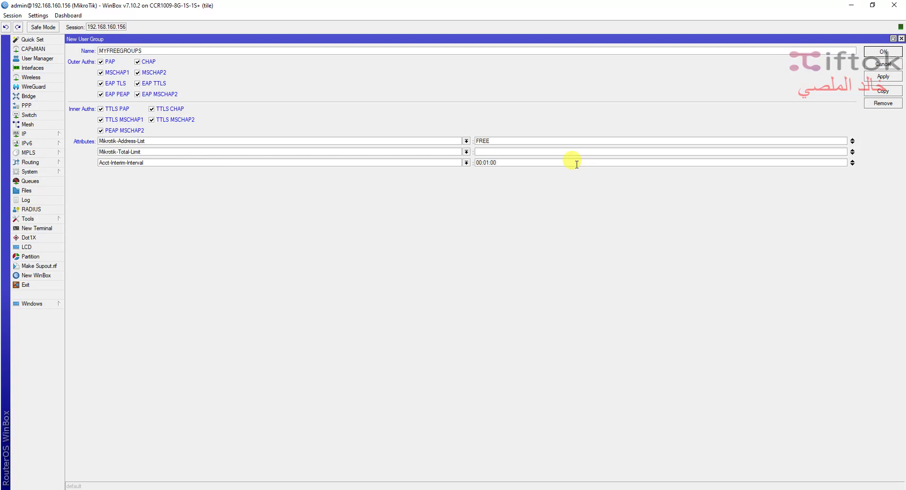
left_click(885, 76)
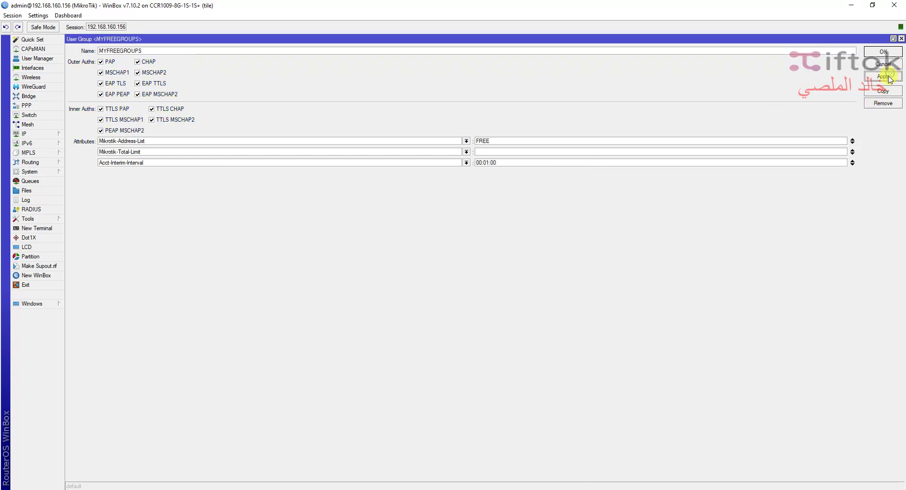
Add a fourth attribute row, remove it unused, and apply the group again.
left_click(852, 165)
left_click(452, 173)
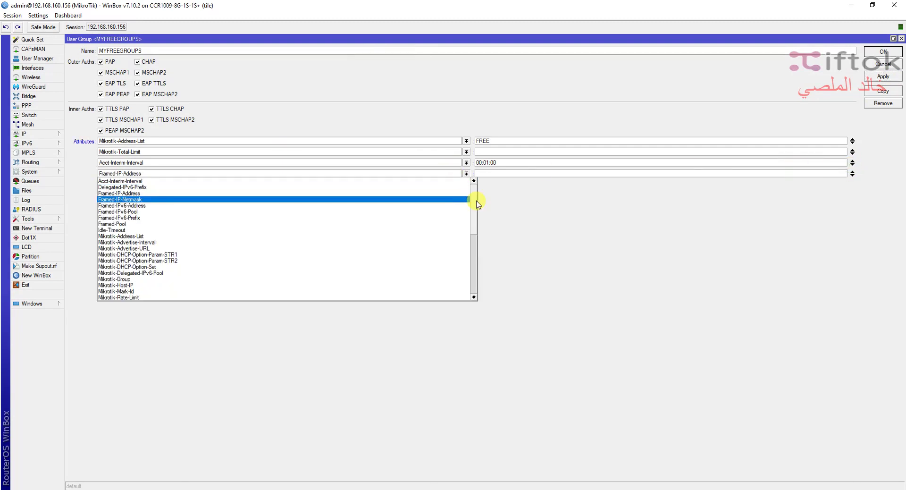
left_click_drag(476, 202, 462, 285)
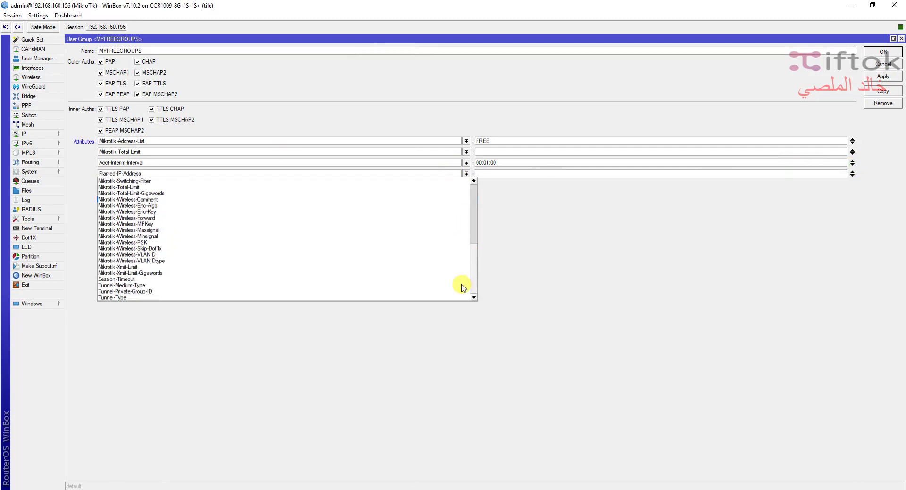
scroll(461, 264, "up", 8)
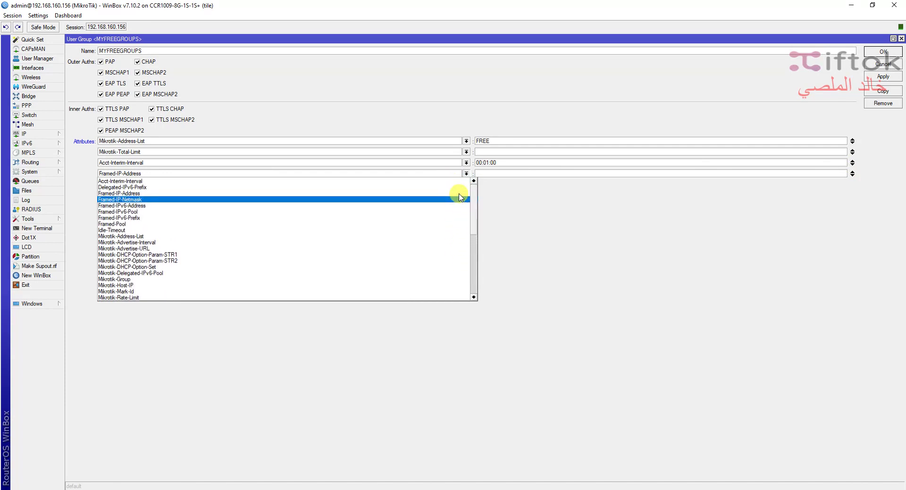
left_click(836, 187)
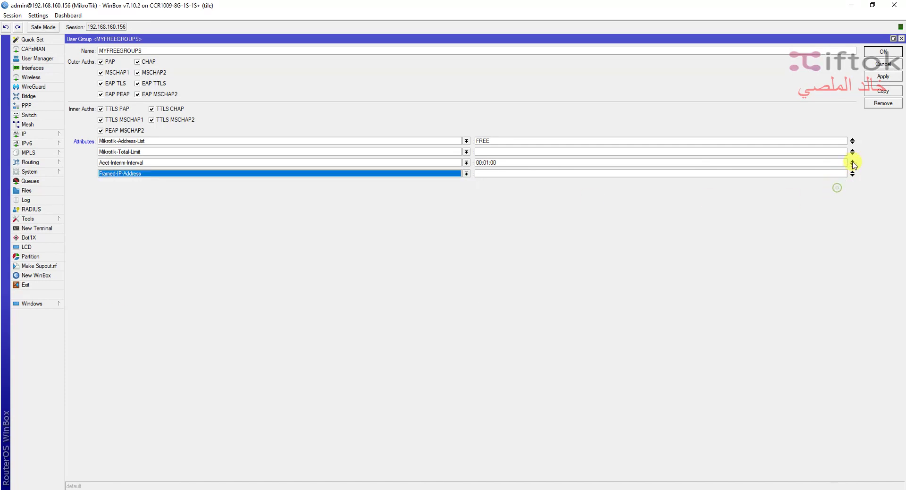
left_click(853, 172)
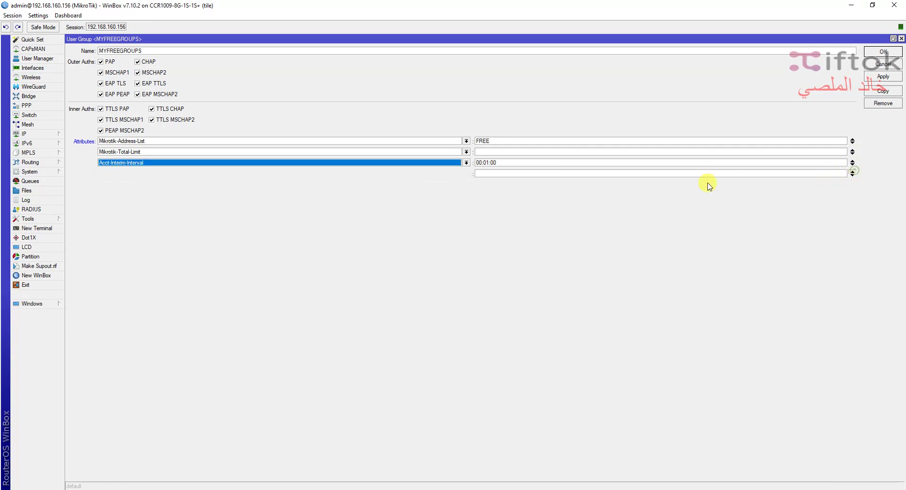
left_click(878, 77)
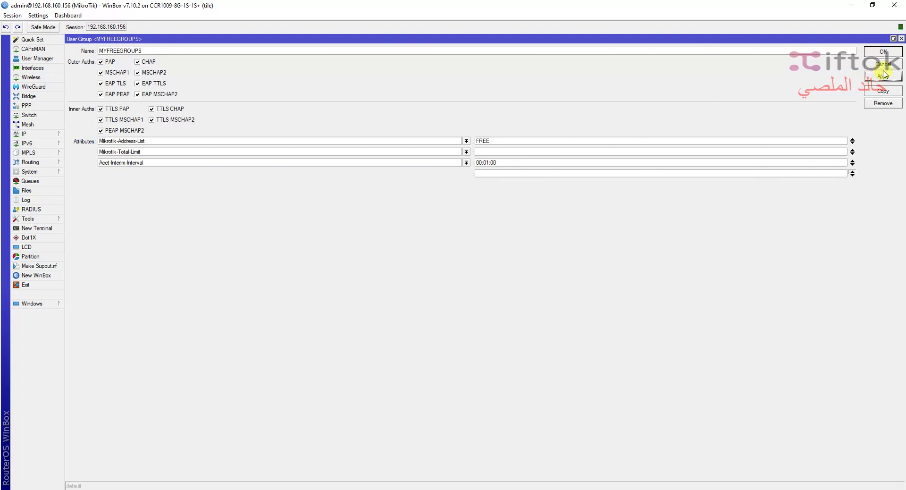
Close the group with OK, discard an accidental new group, and reopen MYFREEGROUPS.
left_click(883, 51)
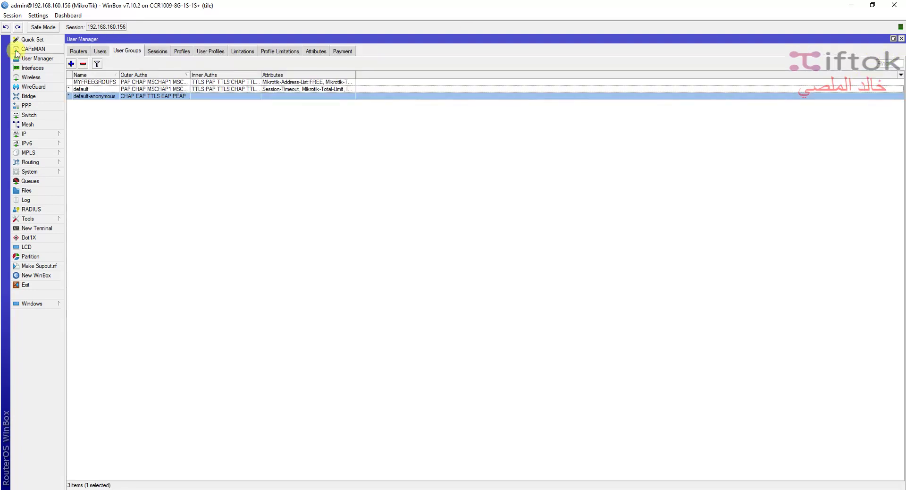
left_click(72, 63)
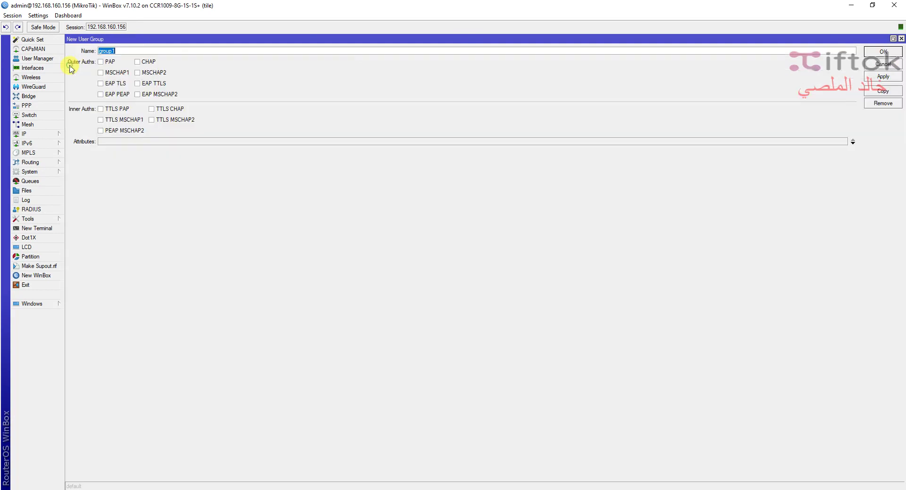
type("P")
left_click(878, 63)
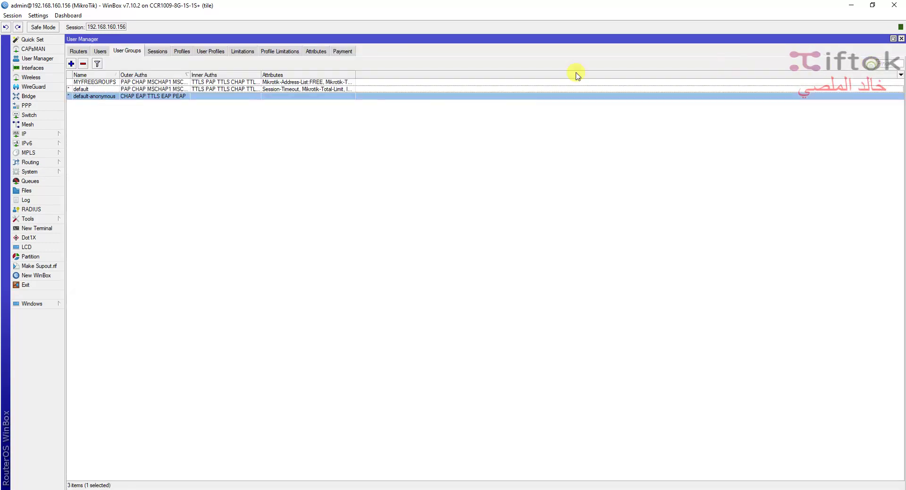
double_click(137, 81)
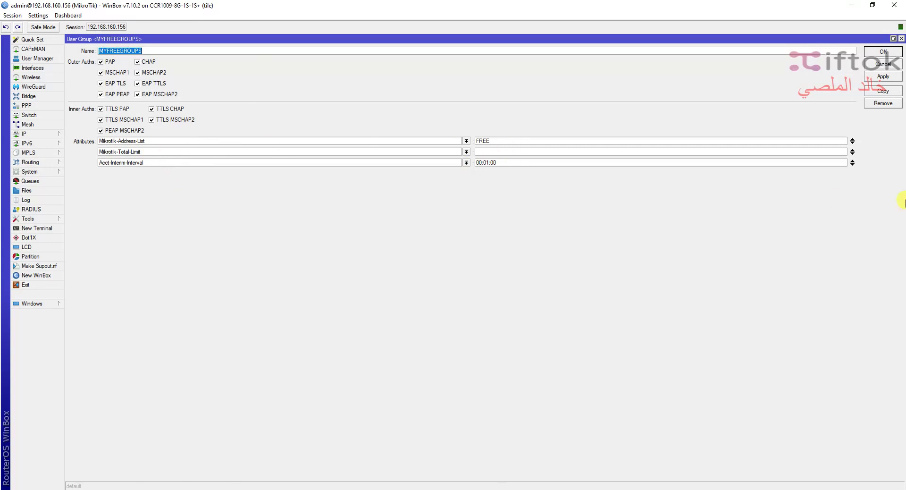
Add a fourth attribute row below Acct-Interim-Interval and list its attribute types.
left_click(852, 164)
left_click(452, 174)
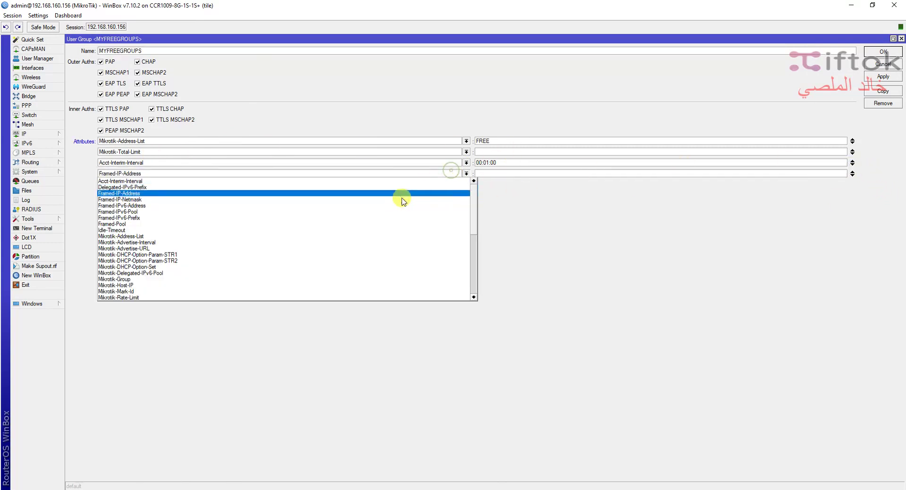